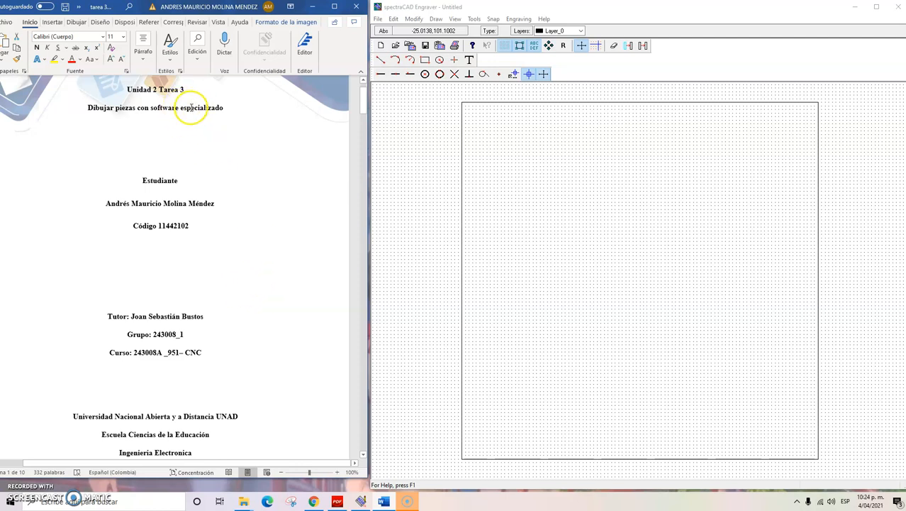
Review the assignment's Pieza No. 1 drawing, its dimensions, and the listed units, stock size, material, tool and speed specifications.
scroll(271, 247, "down", 3)
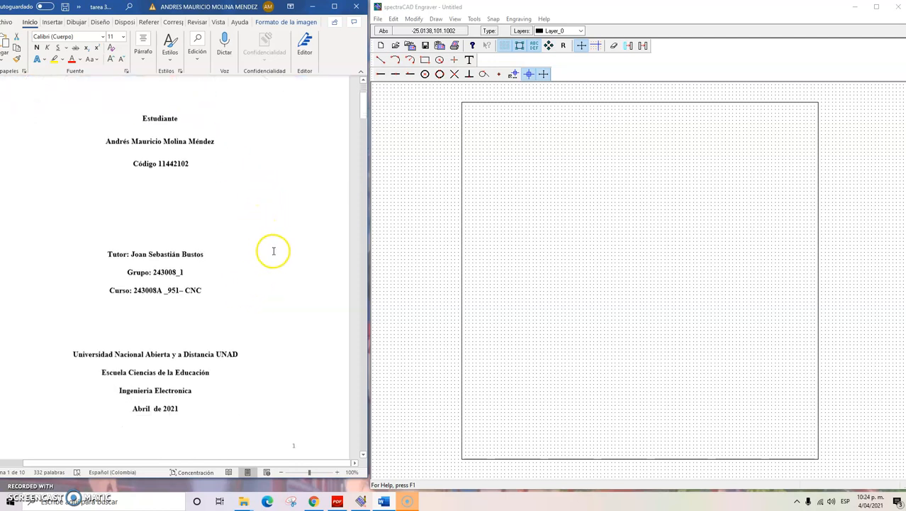
scroll(273, 252, "down", 10)
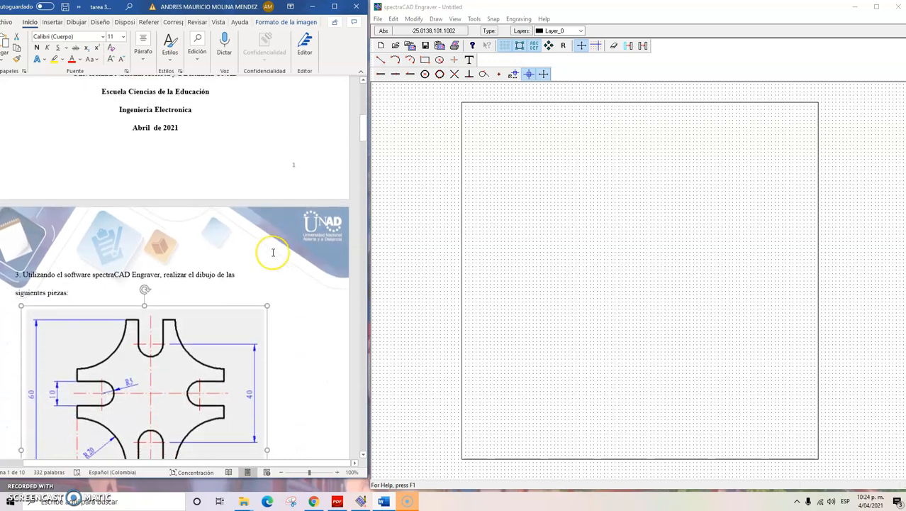
scroll(273, 252, "down", 4)
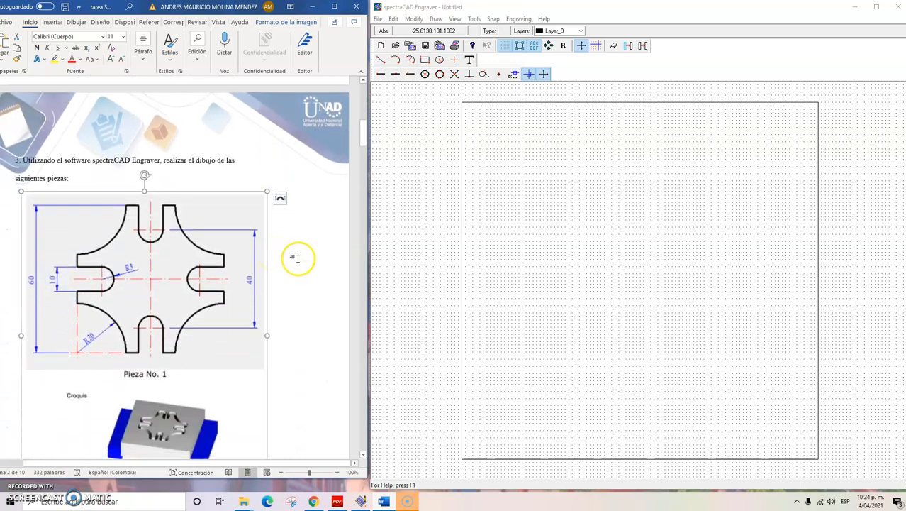
scroll(298, 259, "down", 1)
scroll(299, 256, "up", 1)
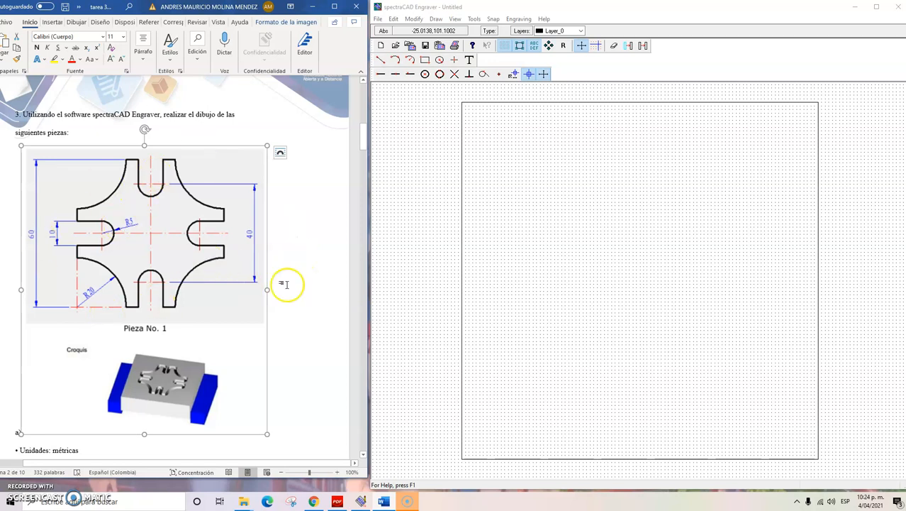
left_click(312, 281)
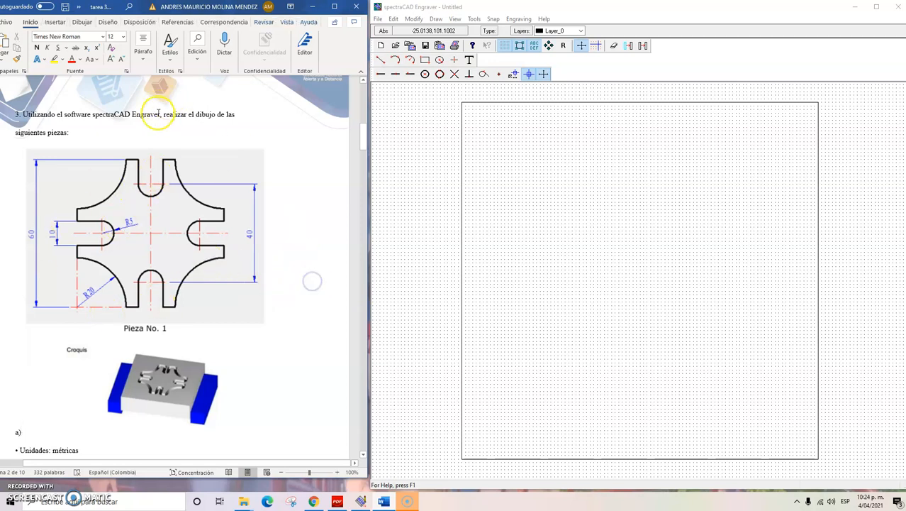
scroll(204, 257, "down", 3)
scroll(206, 259, "down", 4)
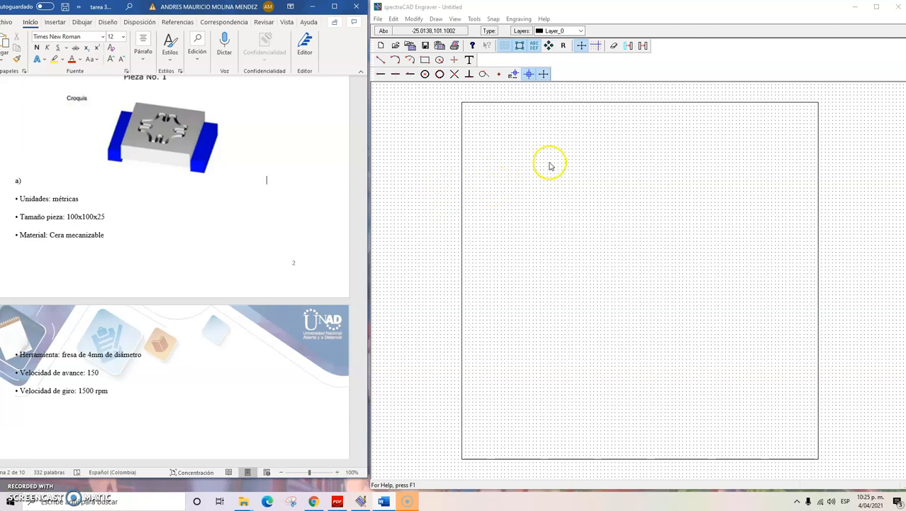
Check the engraving units, material cutting speeds, post processor, tool diameter and stock size against the assignment's specifications.
left_click(519, 19)
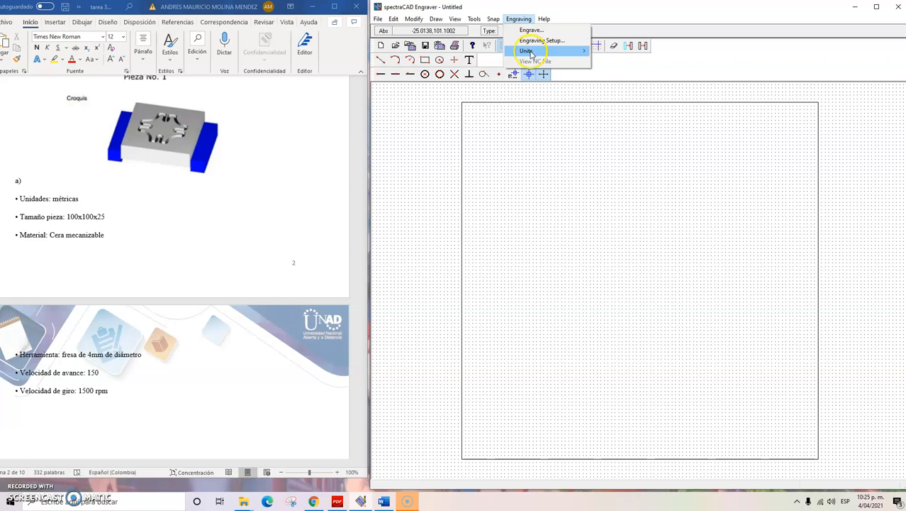
mouse_move(529, 50)
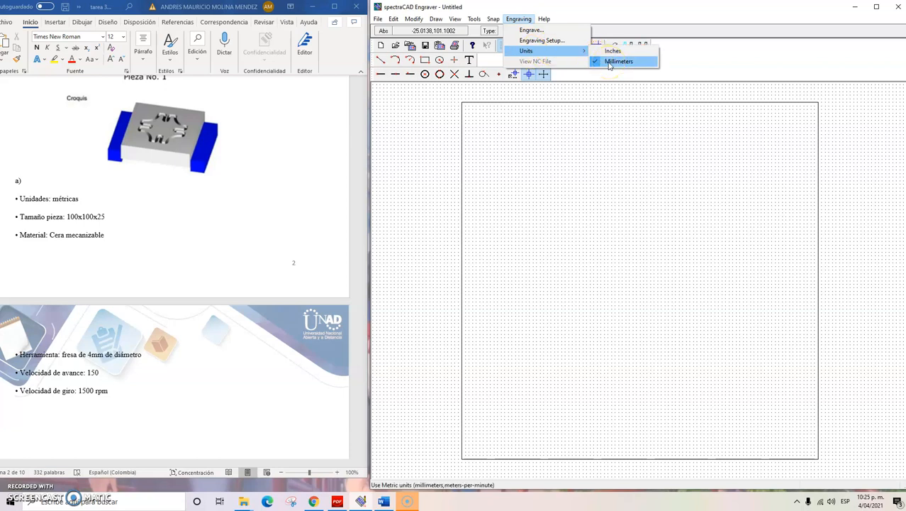
left_click(546, 40)
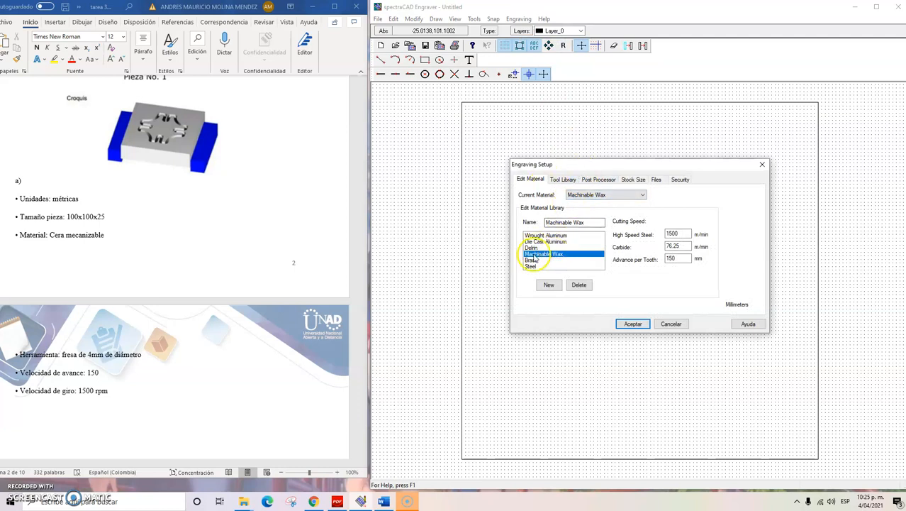
left_click(560, 256)
left_click(676, 234)
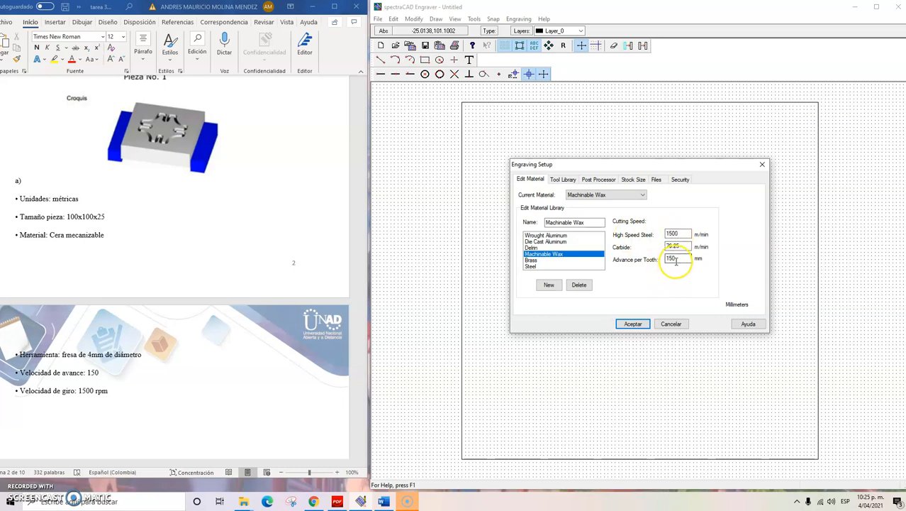
left_click(597, 181)
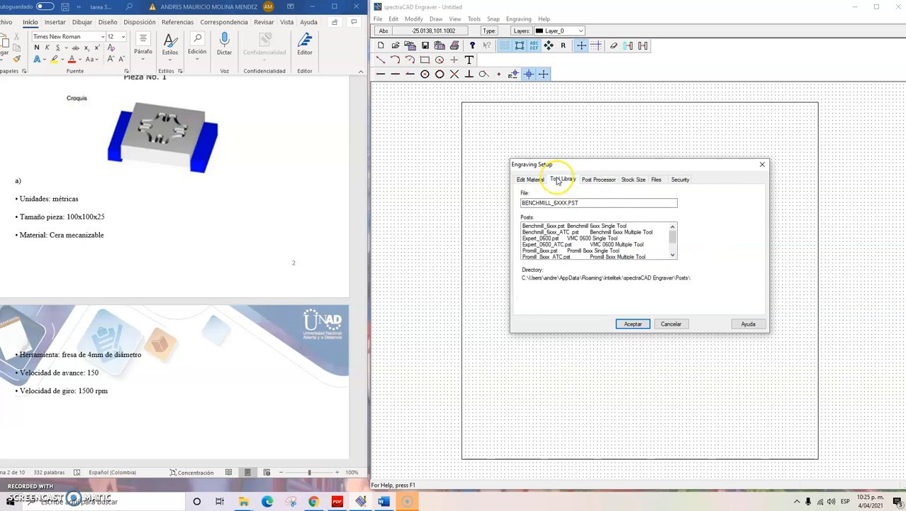
left_click(564, 180)
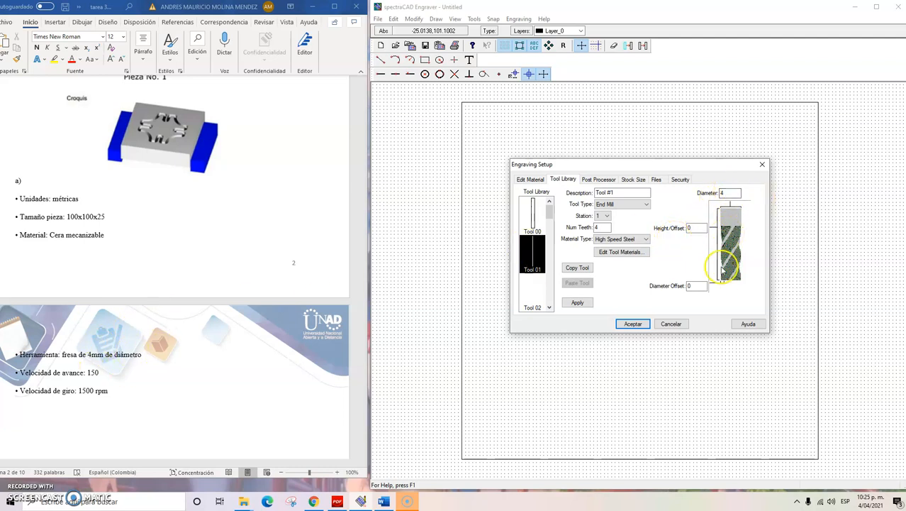
left_click(636, 180)
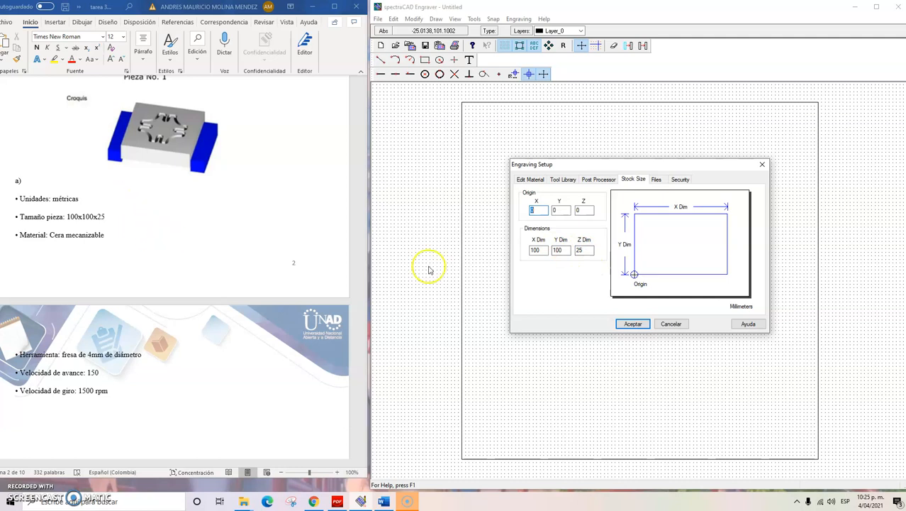
left_click(631, 324)
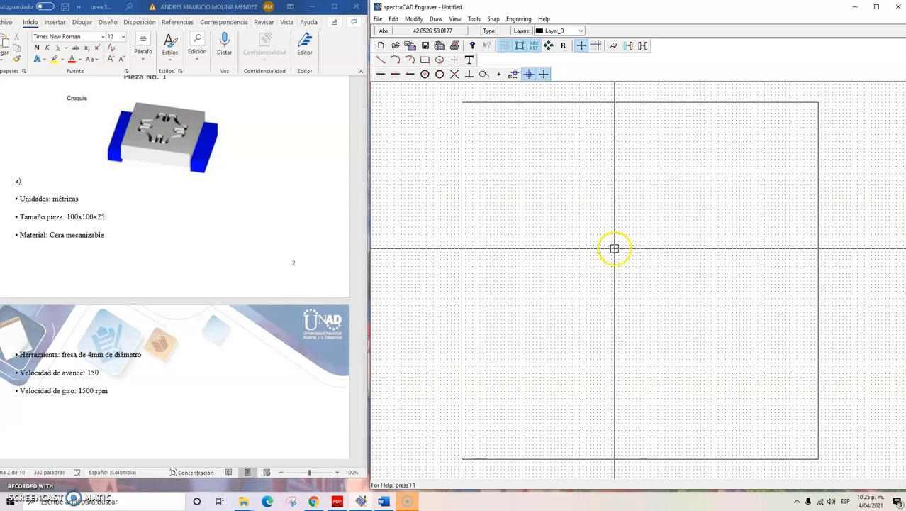
Draw a horizontal line from absolute point (40, 20) to (45, 20) as the first lower edge of Pieza No. 1.
scroll(238, 239, "up", 5)
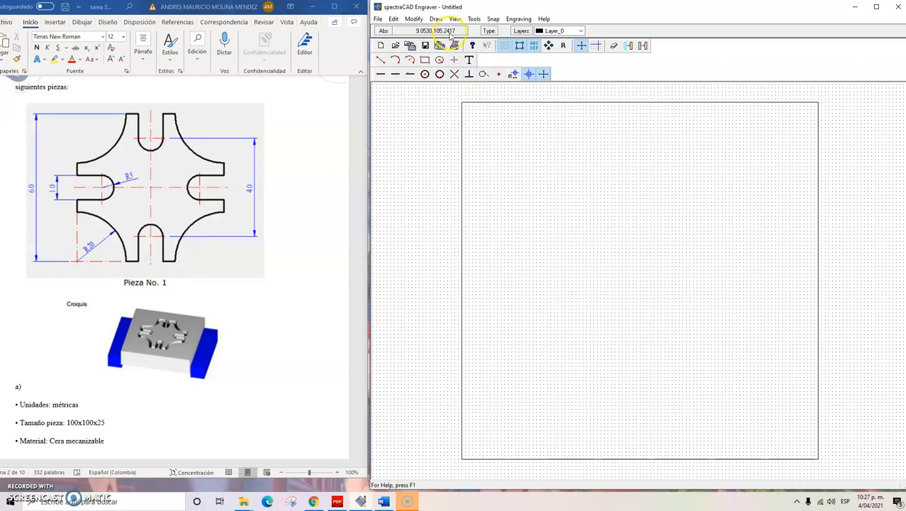
left_click(381, 62)
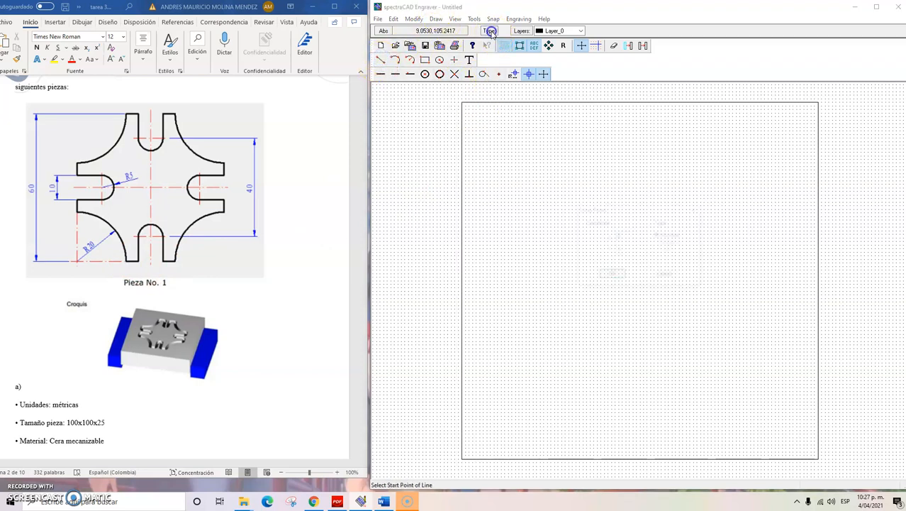
left_click(489, 30)
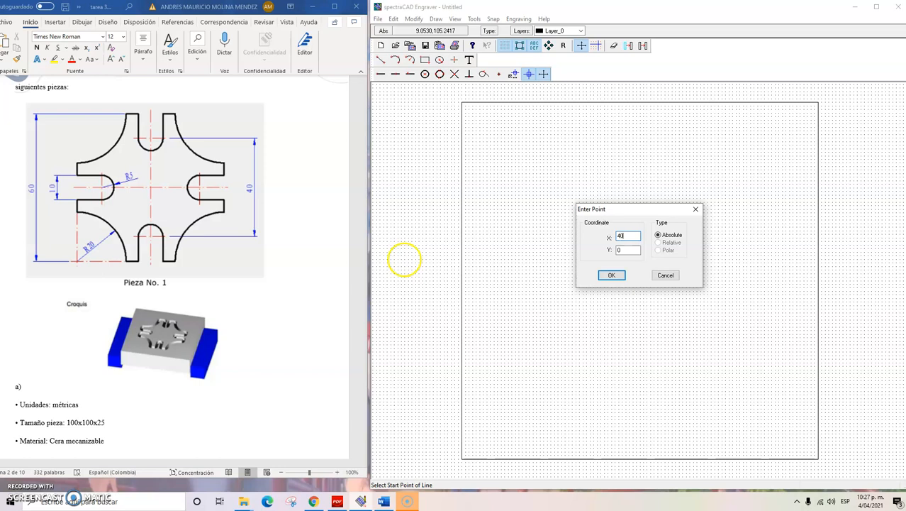
left_click(624, 251)
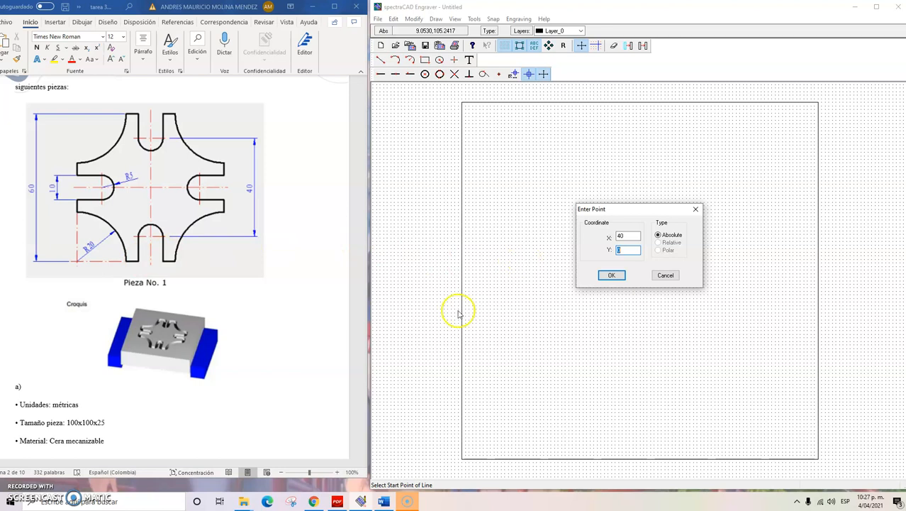
left_click(607, 275)
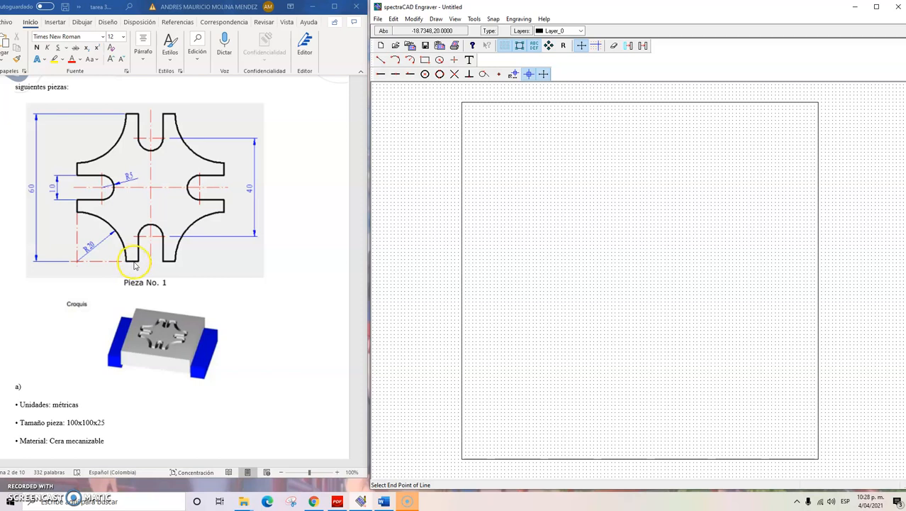
left_click(485, 32)
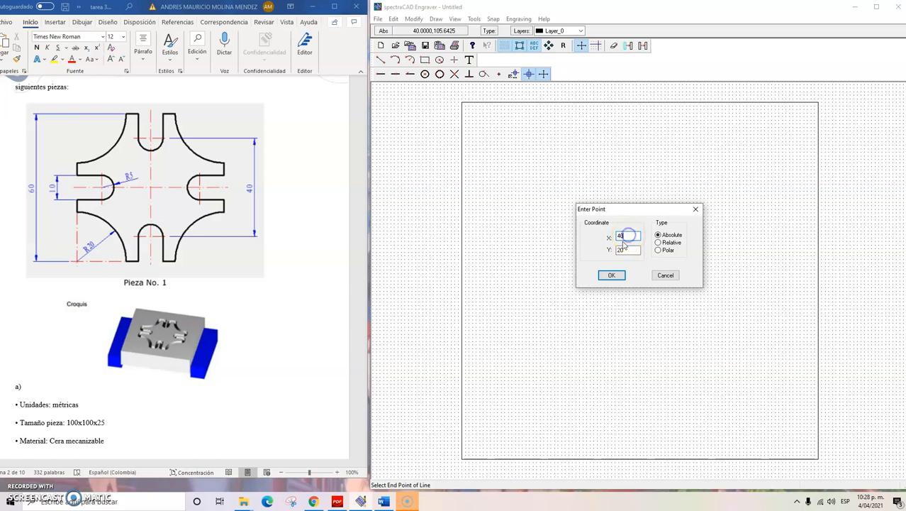
left_click(611, 276)
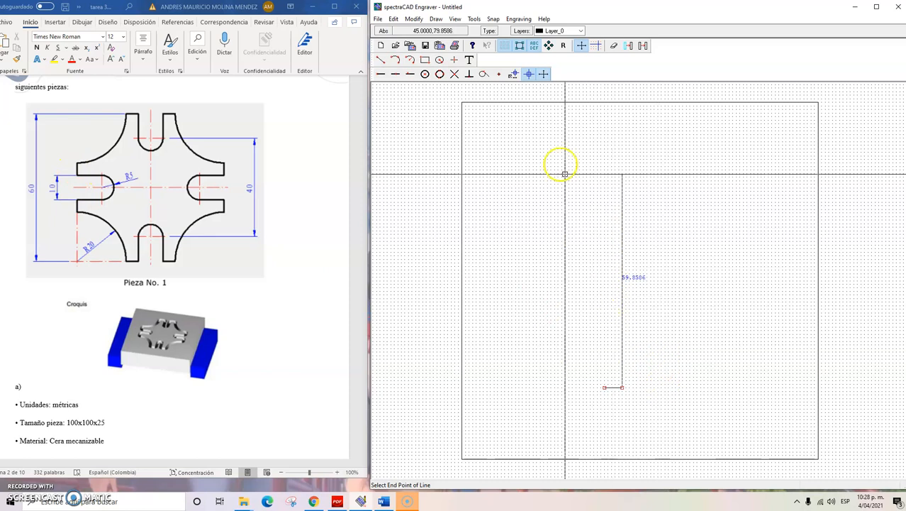
Continue the outline with a vertical line up to absolute point (45, 30) for the first side of the lower slot.
left_click(489, 31)
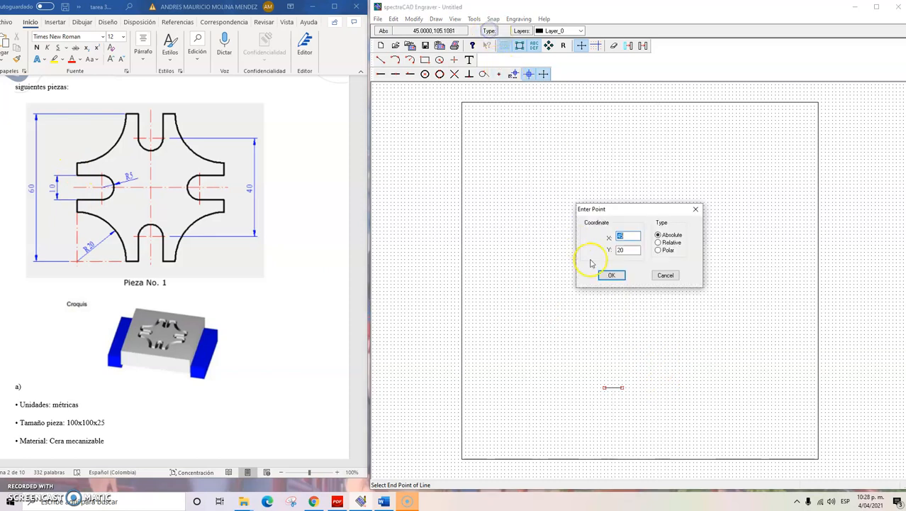
left_click(619, 249)
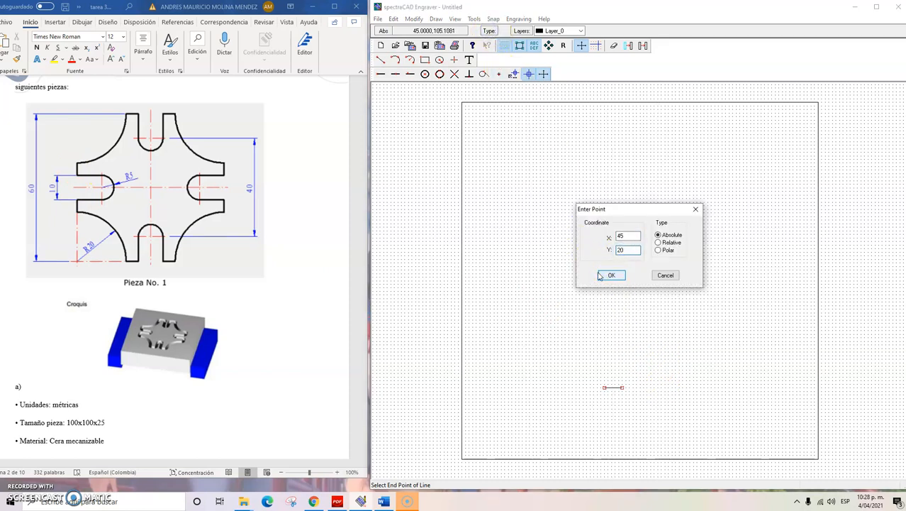
left_click(609, 275)
left_click(612, 276)
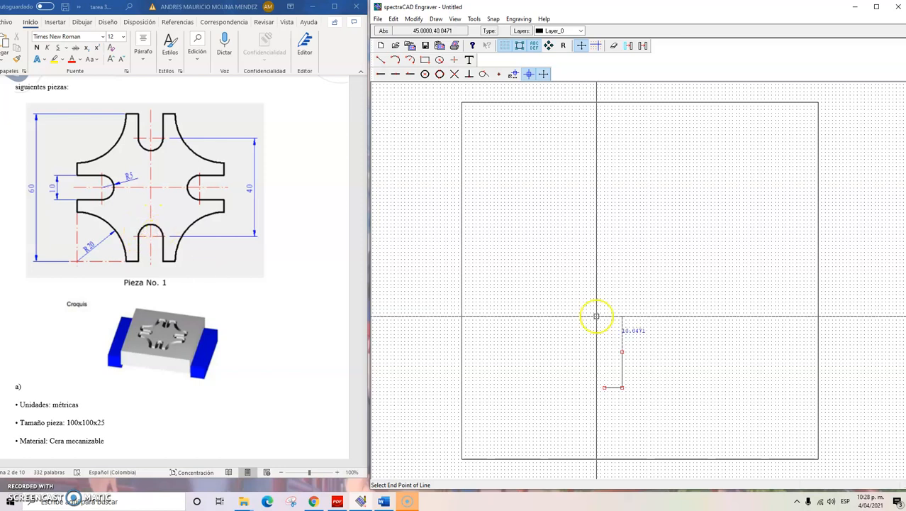
Draw the slot's rounded end as an upward-bulging arc of radius 5 ending at absolute point (55, 30).
left_click(411, 61)
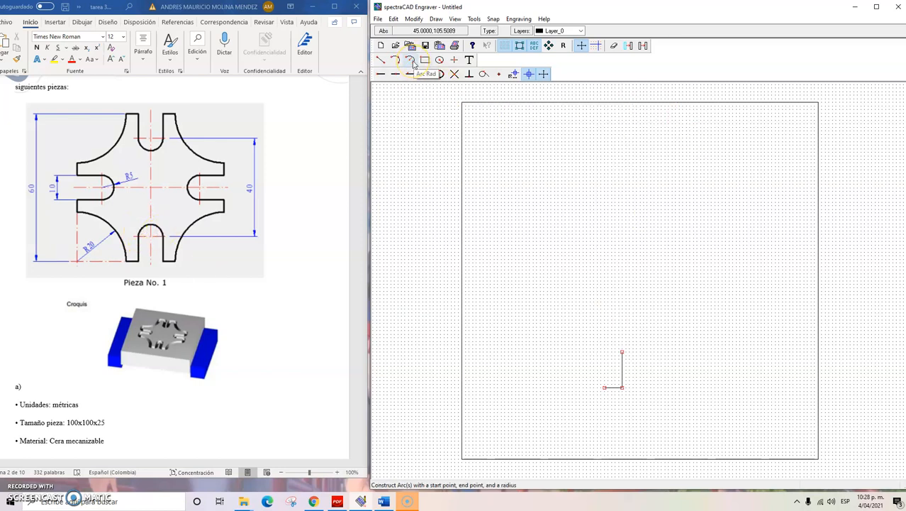
left_click(489, 31)
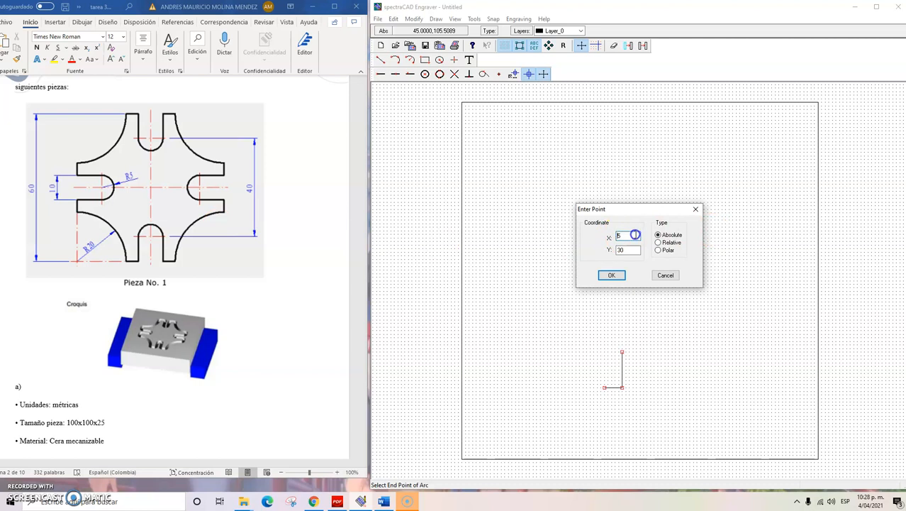
left_click(611, 275)
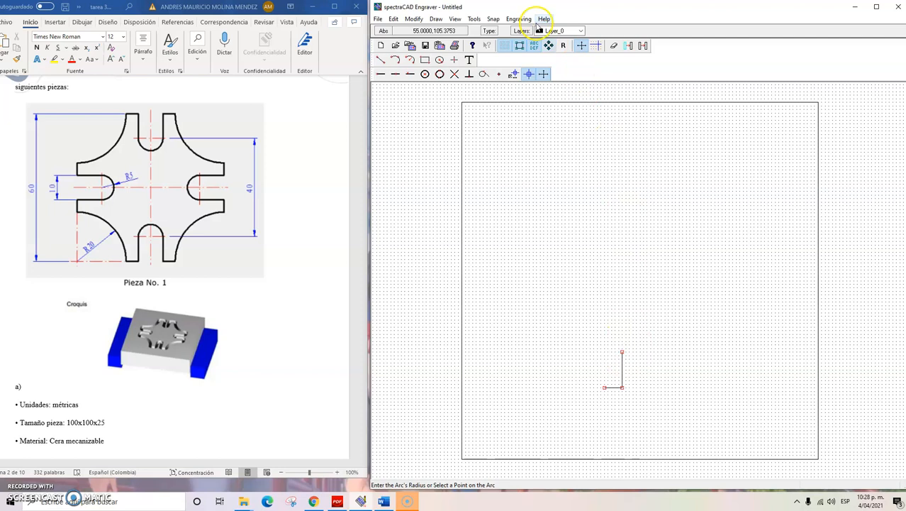
left_click(493, 29)
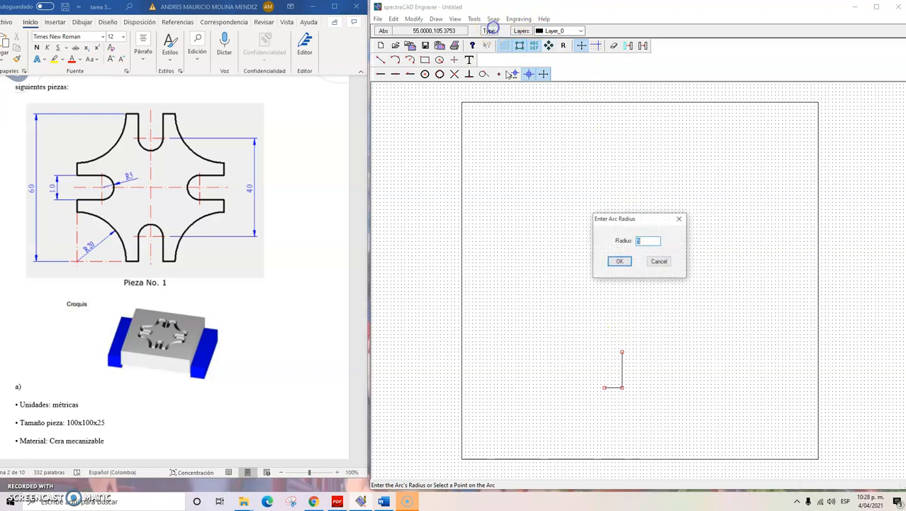
left_click(617, 262)
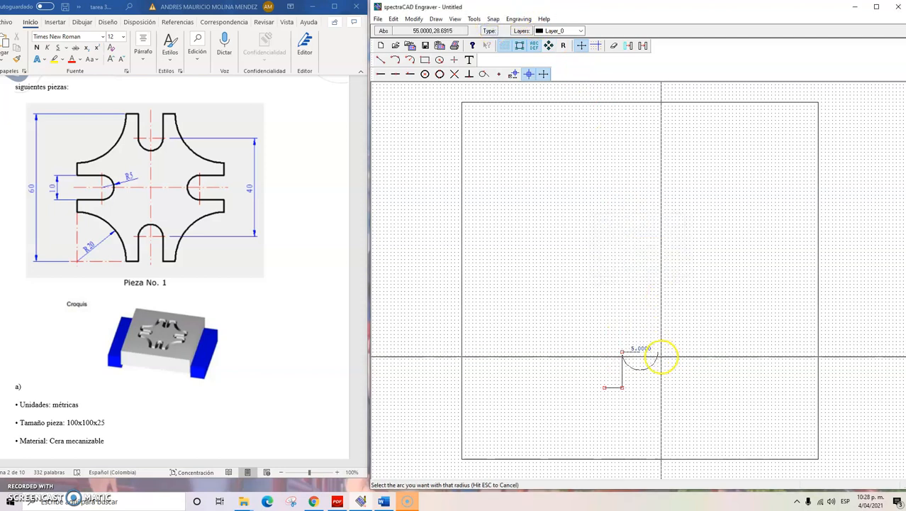
left_click(656, 349)
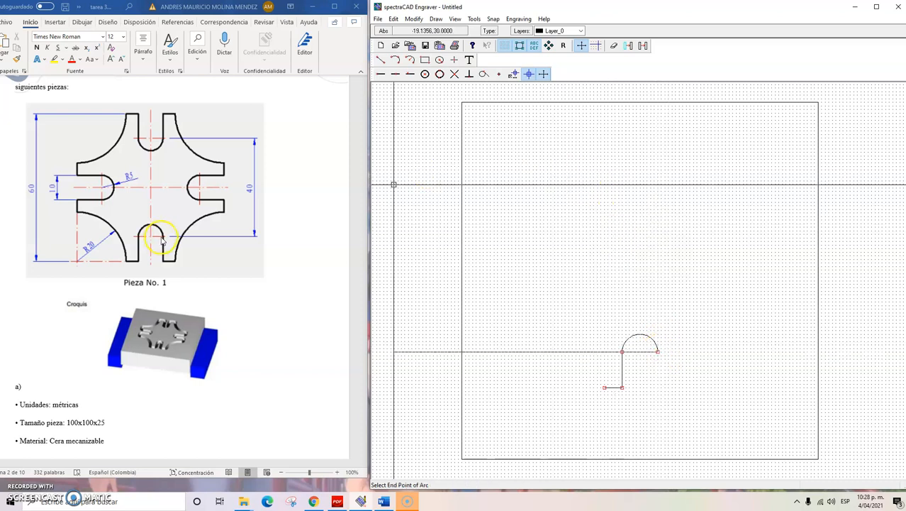
Draw a line from the arc's end down to (55, 20), and a horizontal line on to (60, 20).
left_click(381, 61)
left_click(489, 32)
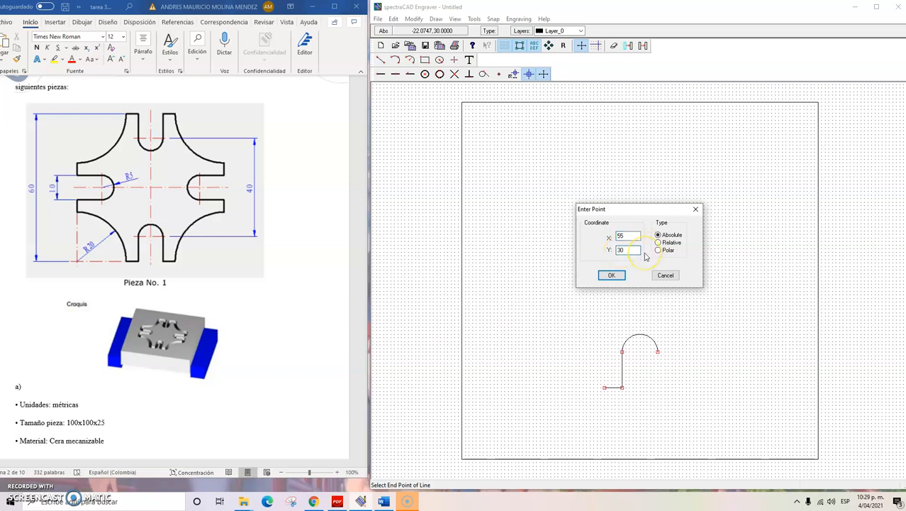
left_click(611, 275)
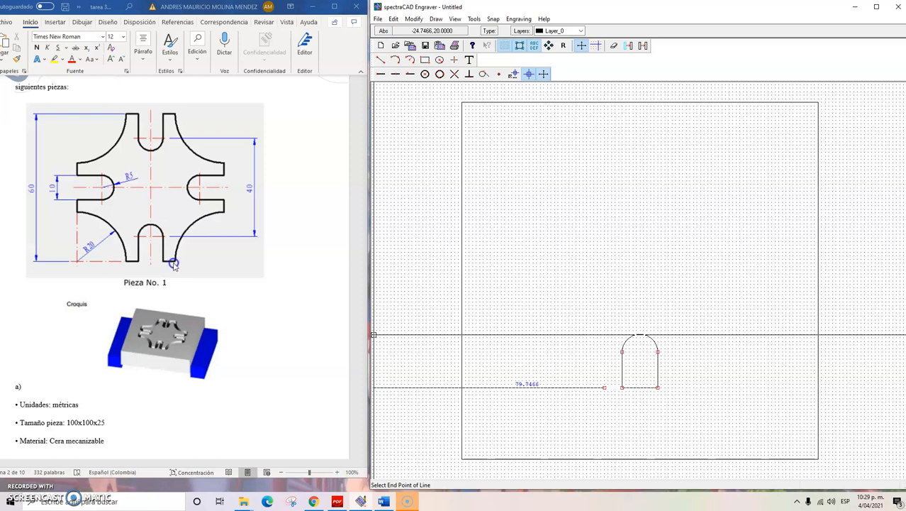
left_click(489, 32)
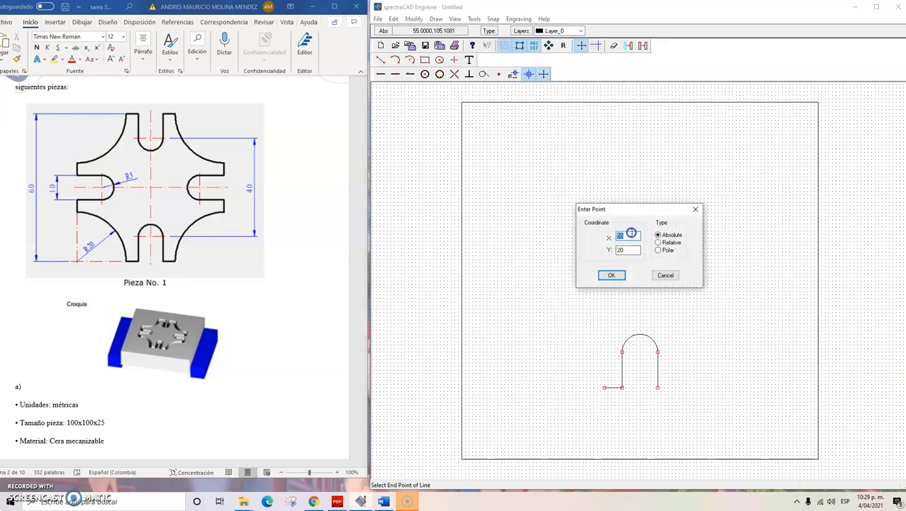
key("BackSpace")
left_click(609, 275)
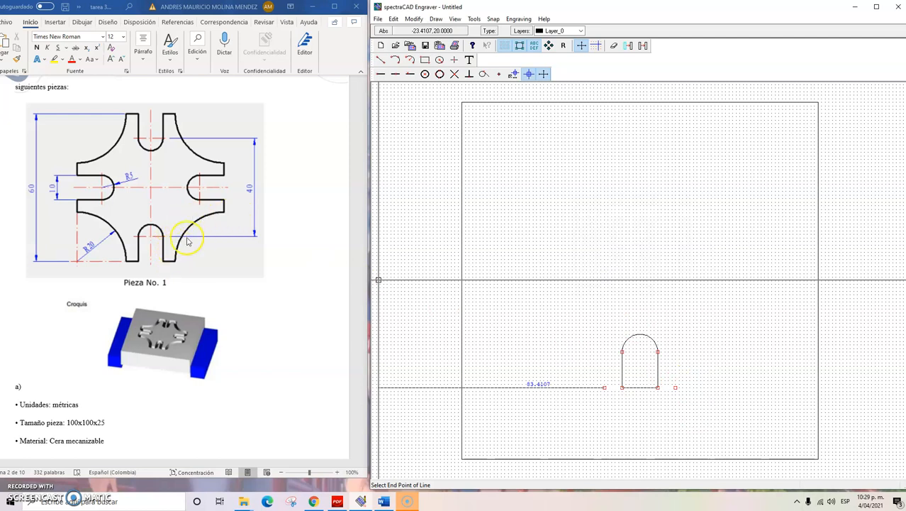
left_click(675, 387)
Draw the lower-right concave corner as an arc of radius 20 from (60, 20) to absolute point (80, 40).
left_click(411, 60)
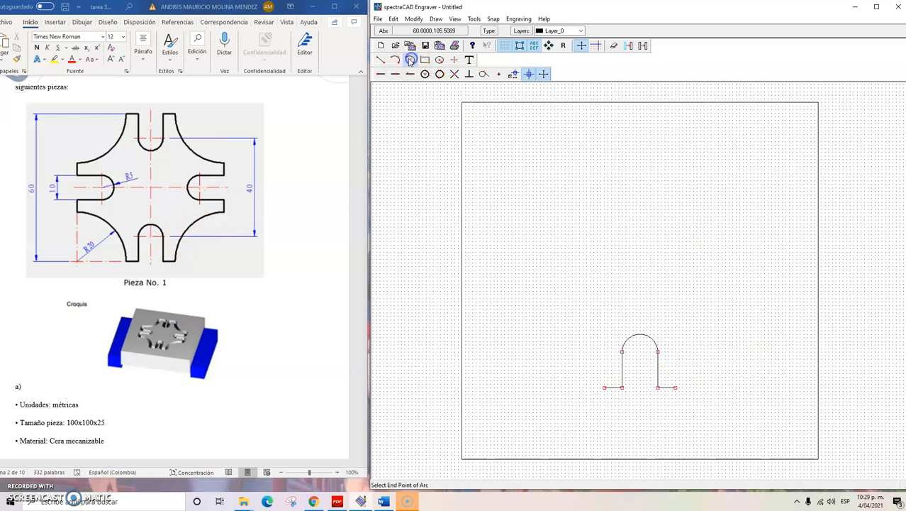
left_click(489, 31)
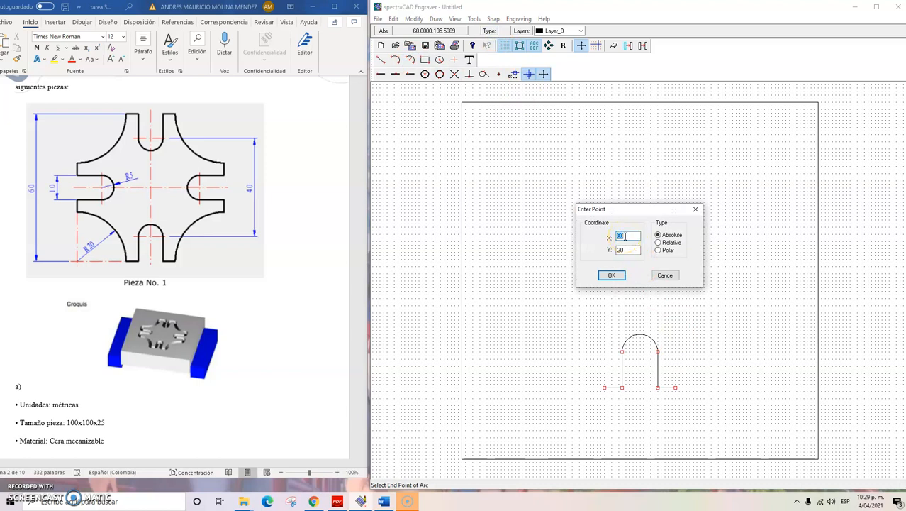
left_click(619, 235)
left_click(620, 250)
left_click(628, 250)
left_click(611, 275)
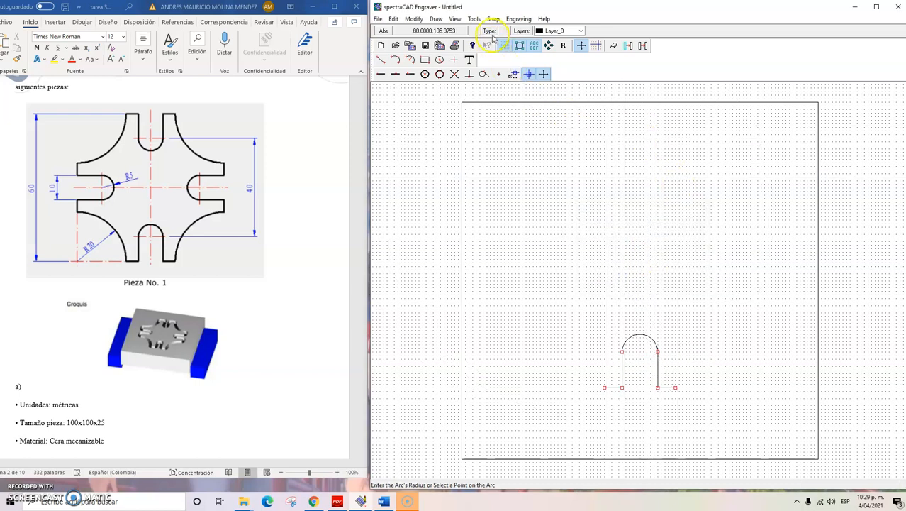
left_click(489, 31)
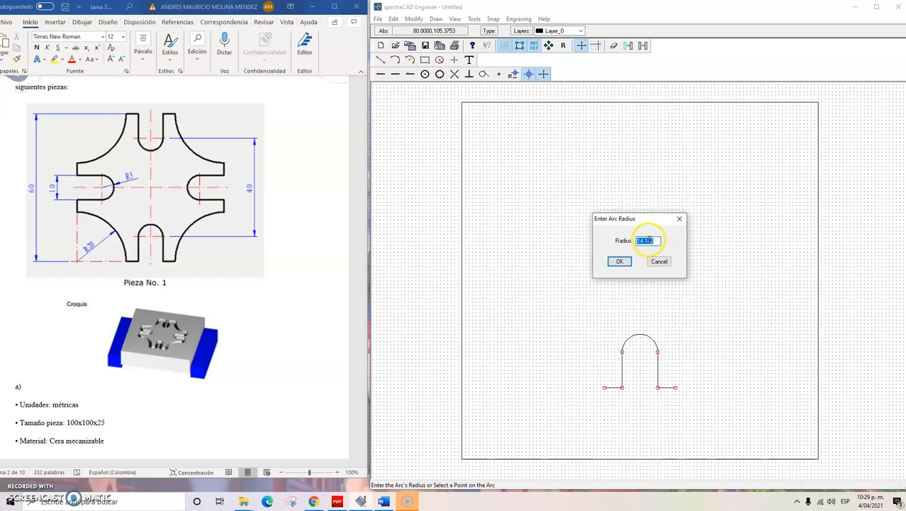
type("20")
left_click(619, 261)
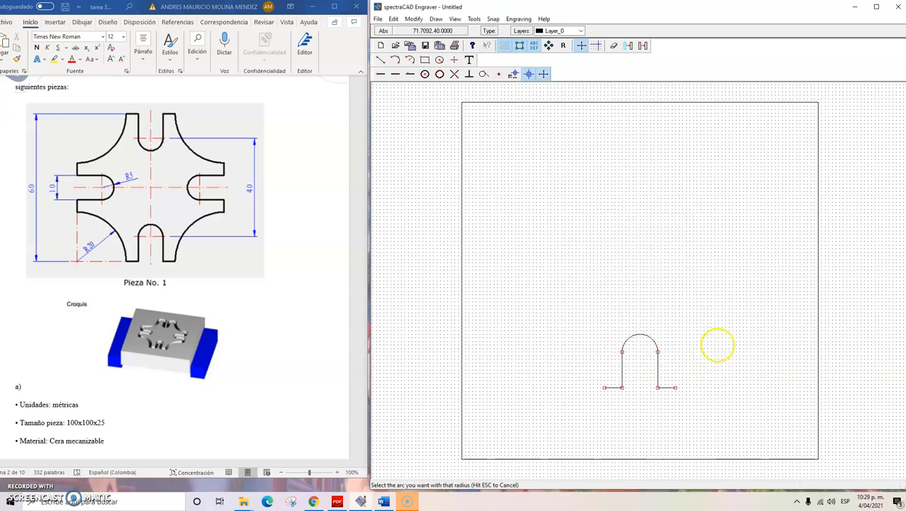
left_click(734, 315)
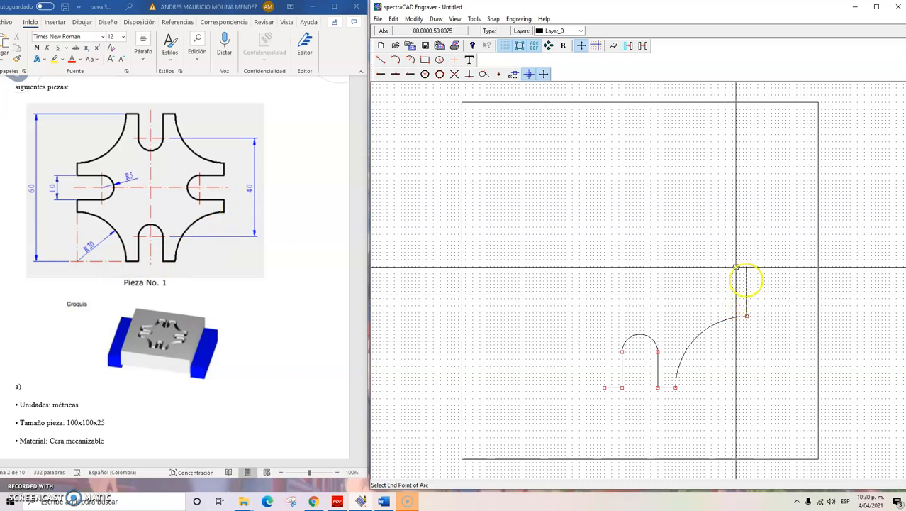
Draw a vertical line from the arc's end up to (80, 45), and a horizontal line back to (70, 45).
left_click(381, 60)
left_click(489, 30)
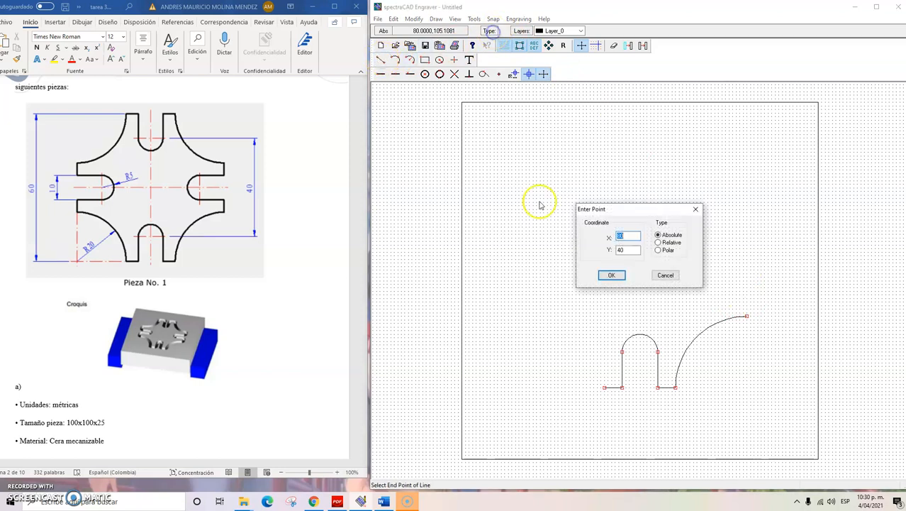
double_click(623, 250)
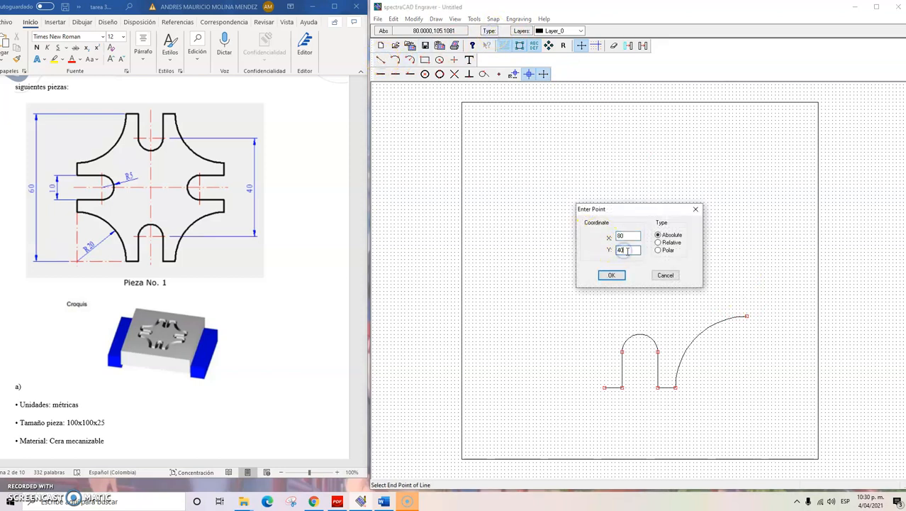
type("45")
left_click(612, 275)
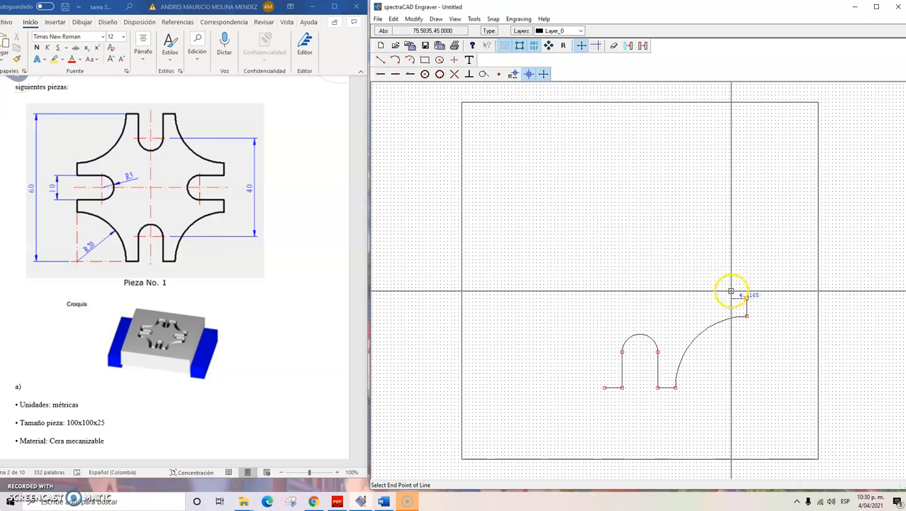
left_click(490, 32)
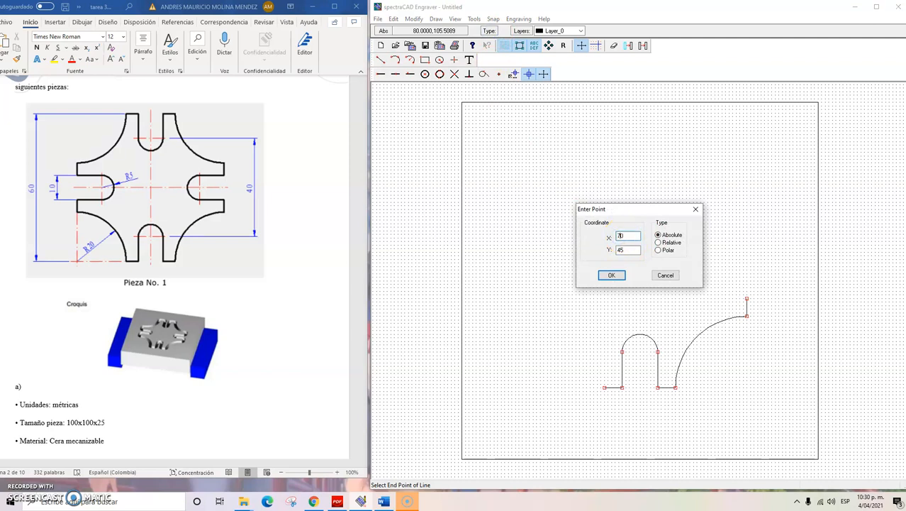
left_click(611, 275)
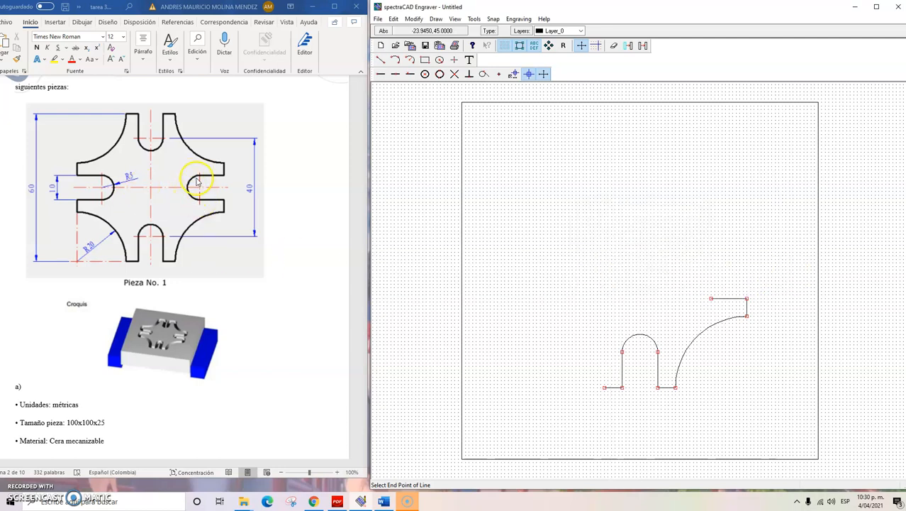
left_click(711, 298)
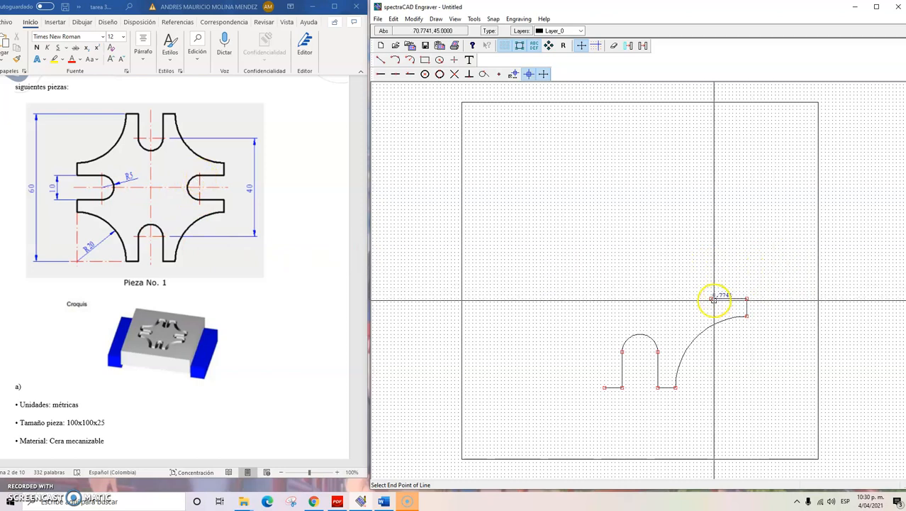
Draw the right slot's rounded end as an arc of radius 5 ending at absolute point (70, 55), bulging toward the part's centre.
left_click(411, 62)
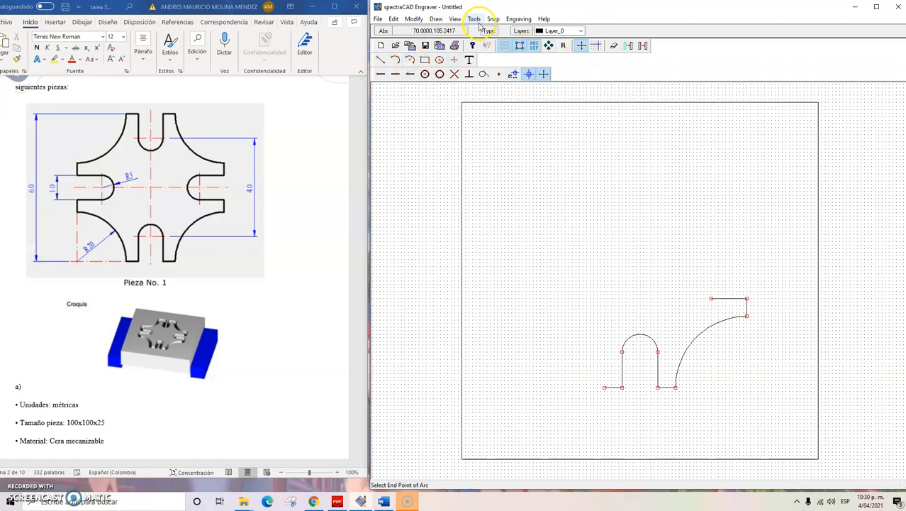
left_click(488, 32)
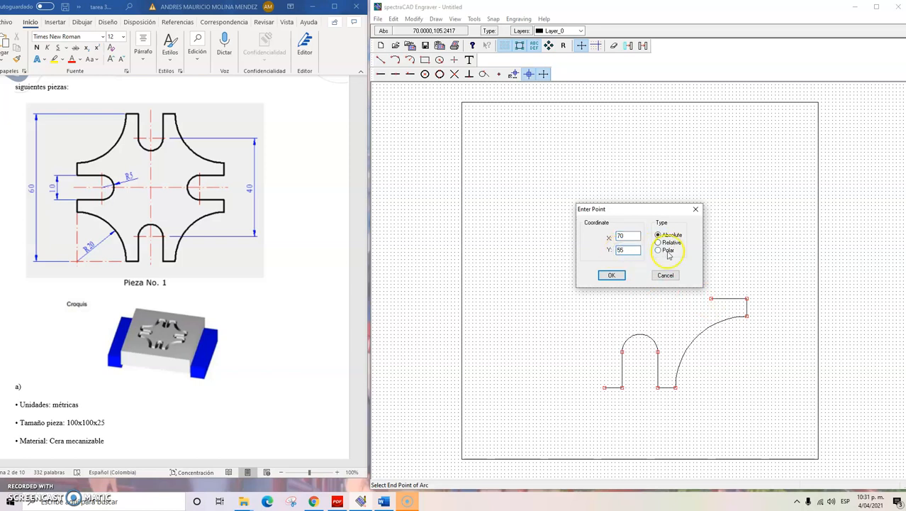
left_click(612, 277)
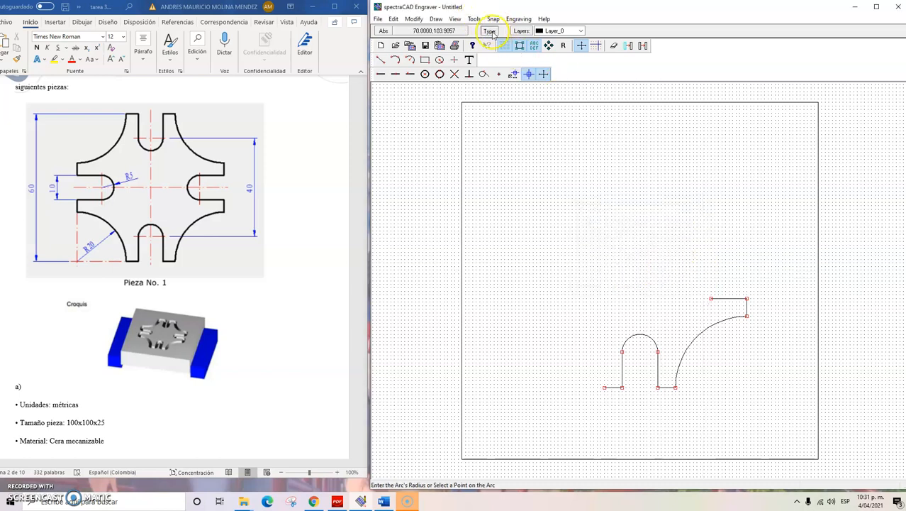
left_click(490, 32)
left_click(619, 261)
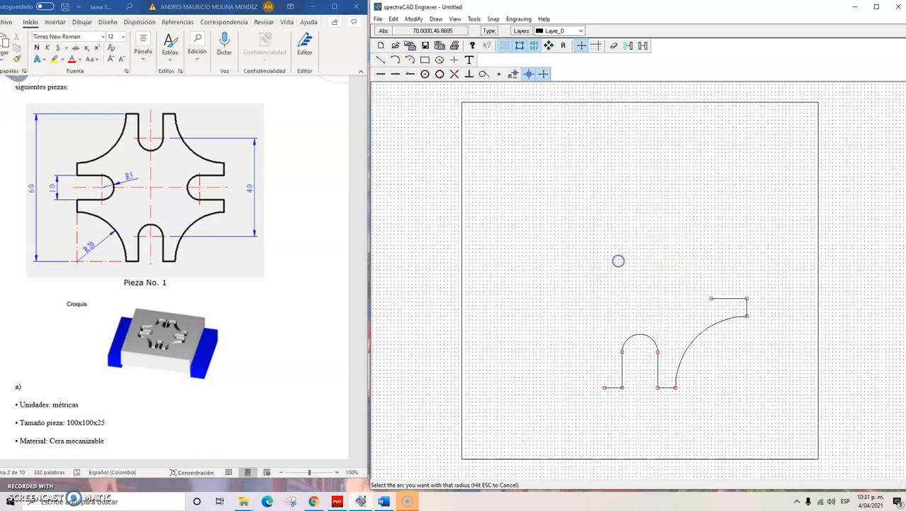
left_click(711, 262)
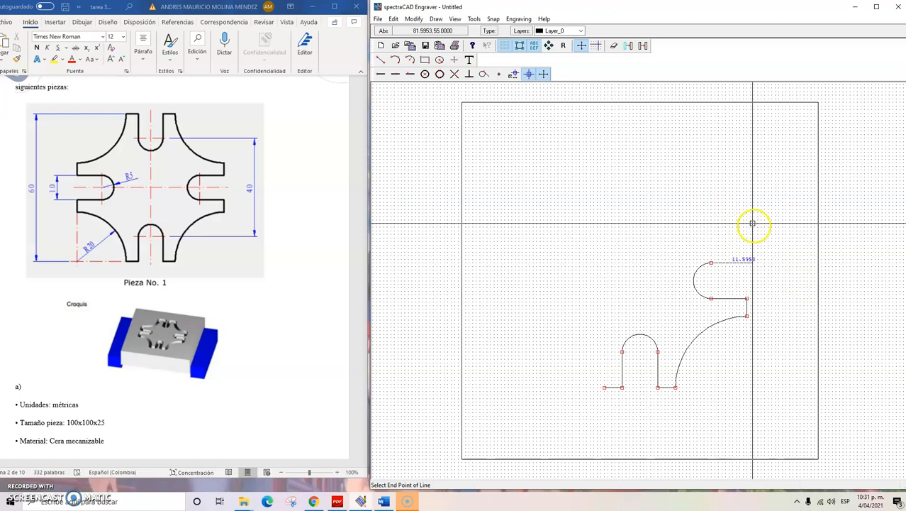
Close off the right slot's upper side with a horizontal line to absolute point (80, 55) and finish the line command.
left_click(497, 31)
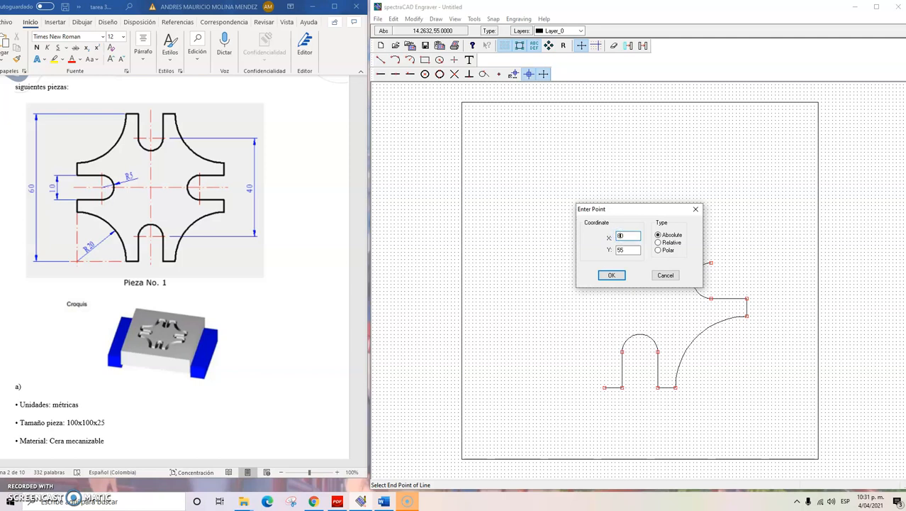
left_click(608, 278)
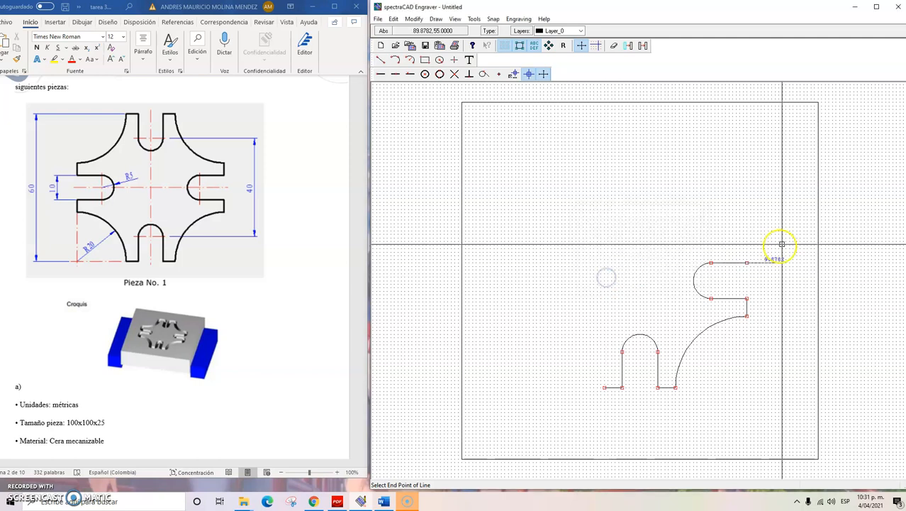
left_click(749, 261)
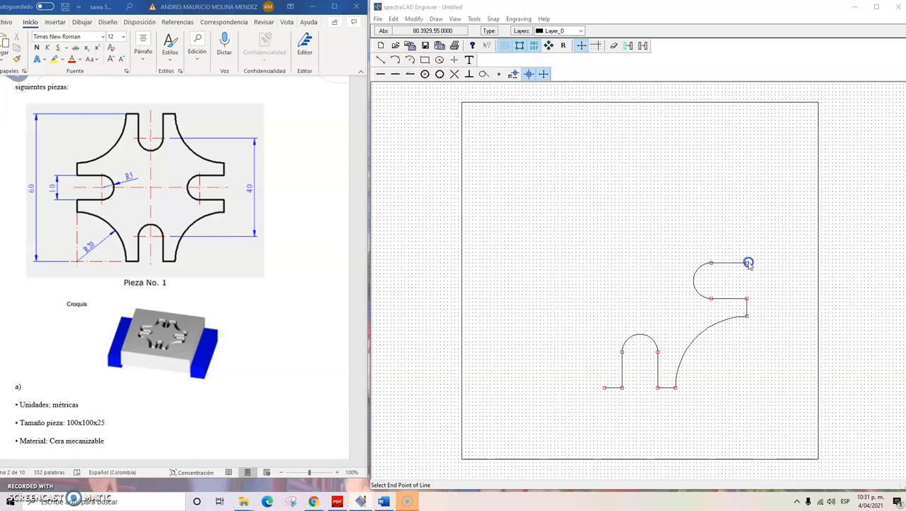
left_click(672, 271)
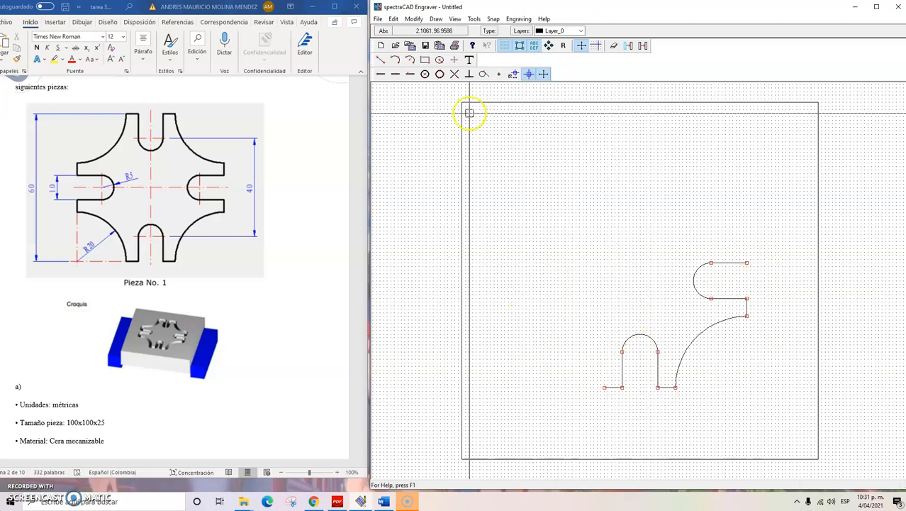
Mirror the whole drawn outline to the left about the vertical axis through the top of the lower slot's arc, at X 50.
mouse_move(763, 251)
left_mouse_down()
mouse_move(627, 415)
mouse_move(585, 402)
left_mouse_up()
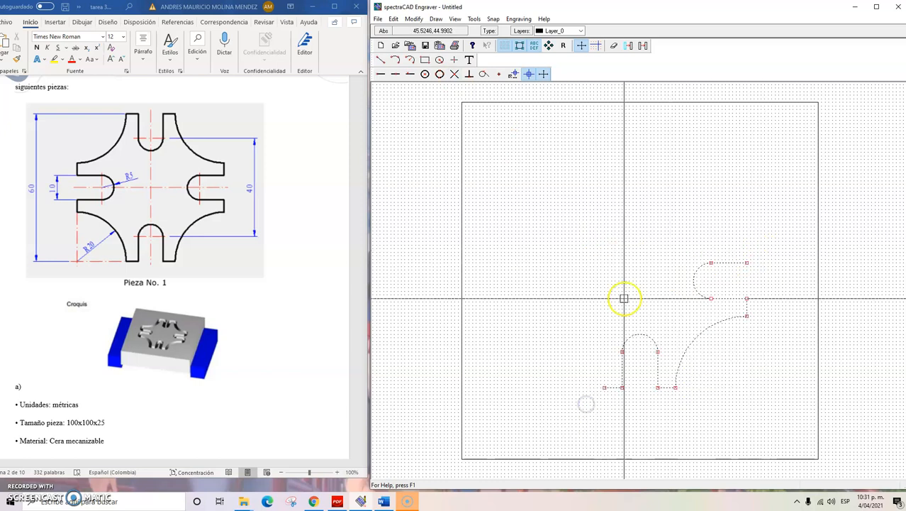
left_click(417, 20)
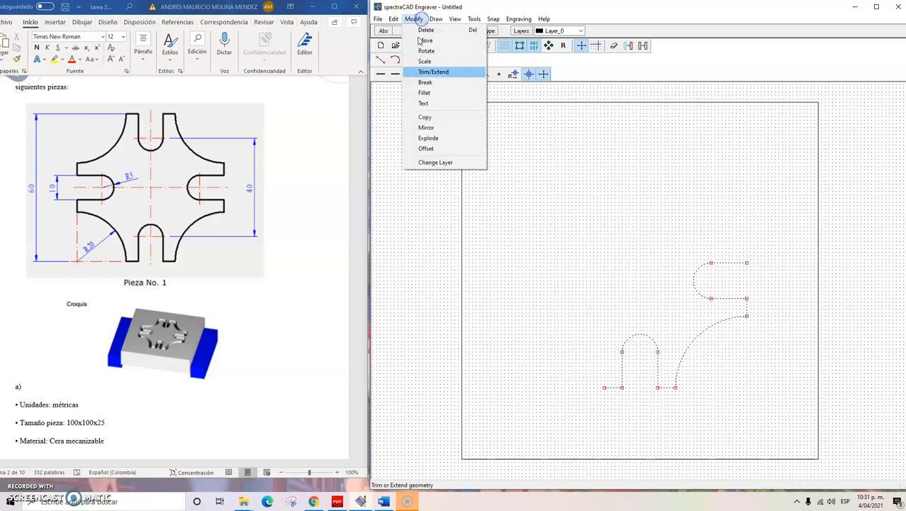
left_click(428, 128)
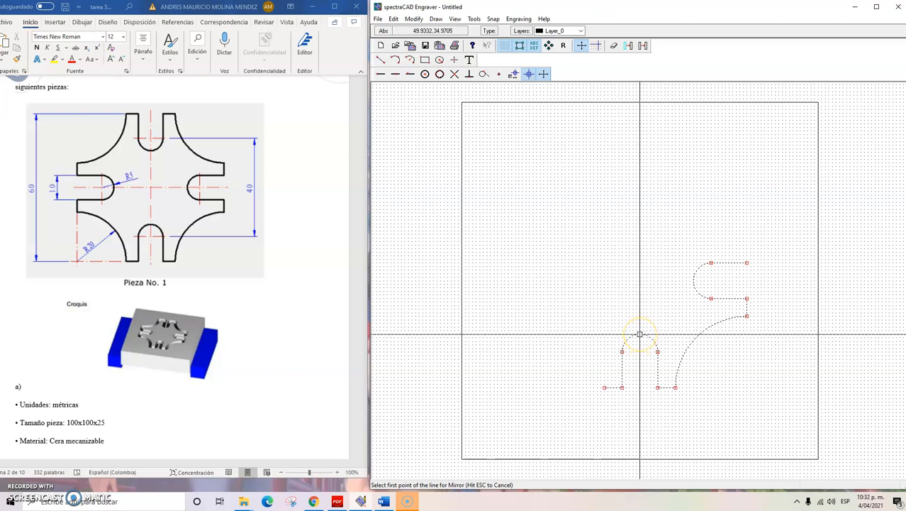
left_click(639, 334)
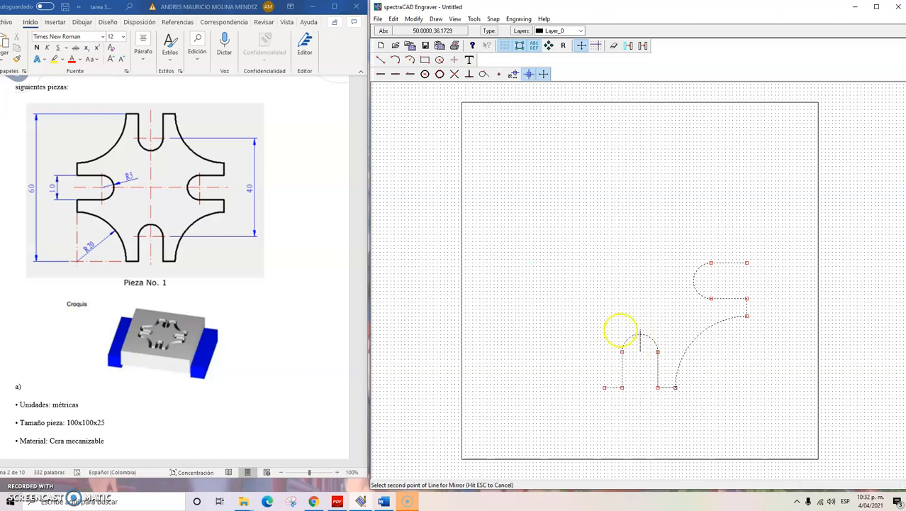
left_click(617, 327)
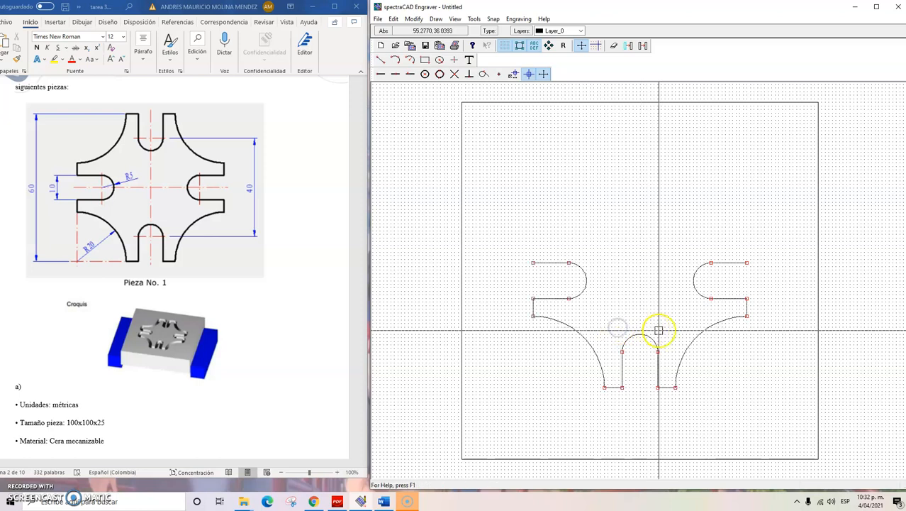
Mirror the complete lower half upward about the horizontal axis through the middle of the left slot's arc, at Y 50.
mouse_move(524, 251)
left_mouse_down()
mouse_move(569, 308)
mouse_move(706, 399)
mouse_move(754, 404)
left_mouse_up()
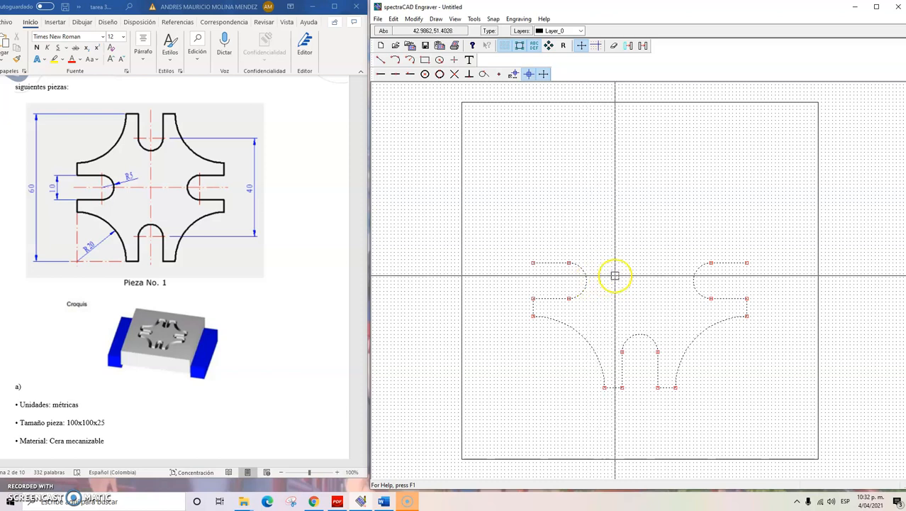
right_click(614, 275)
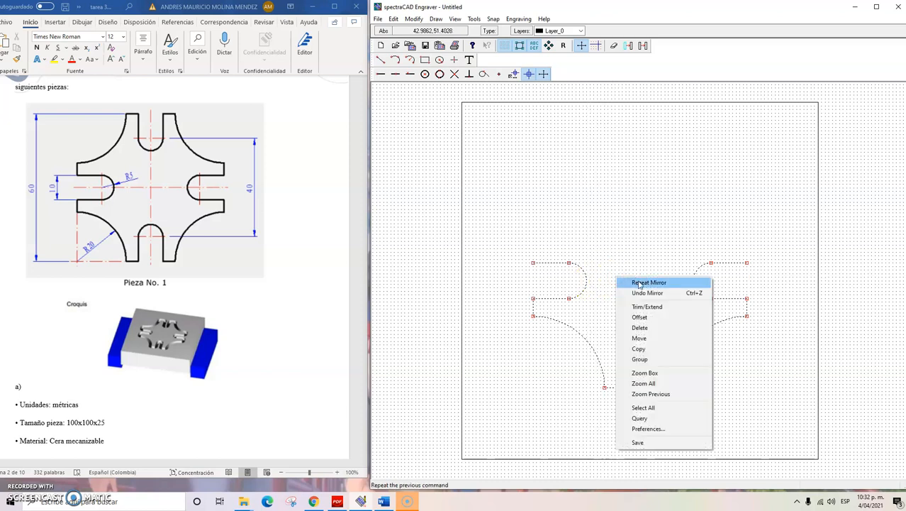
left_click(639, 283)
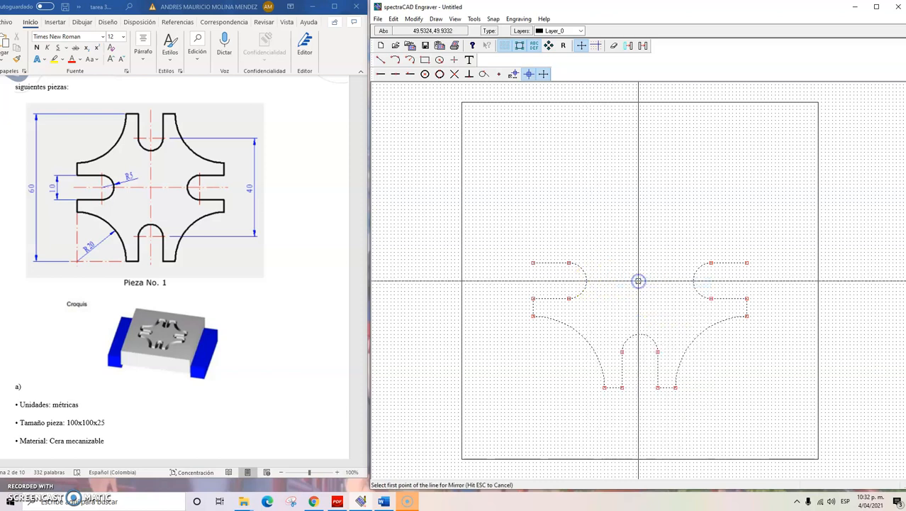
left_click(586, 281)
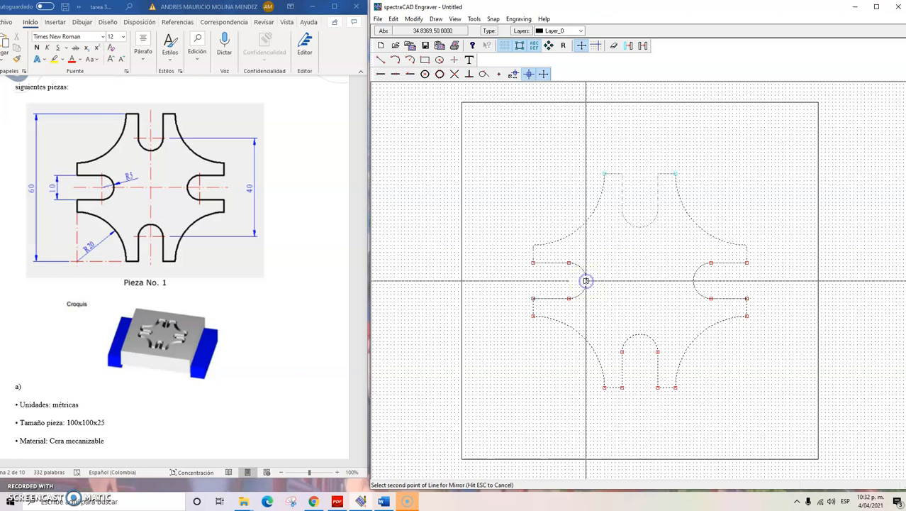
left_click(594, 272)
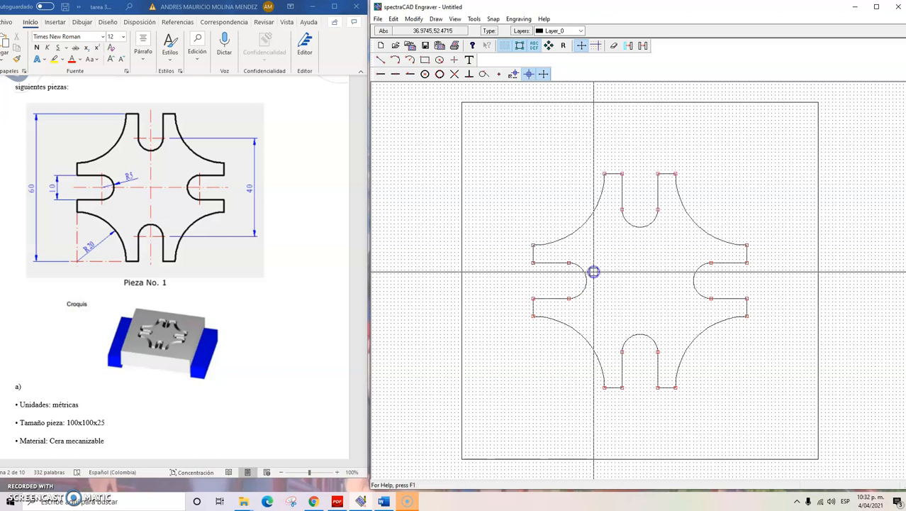